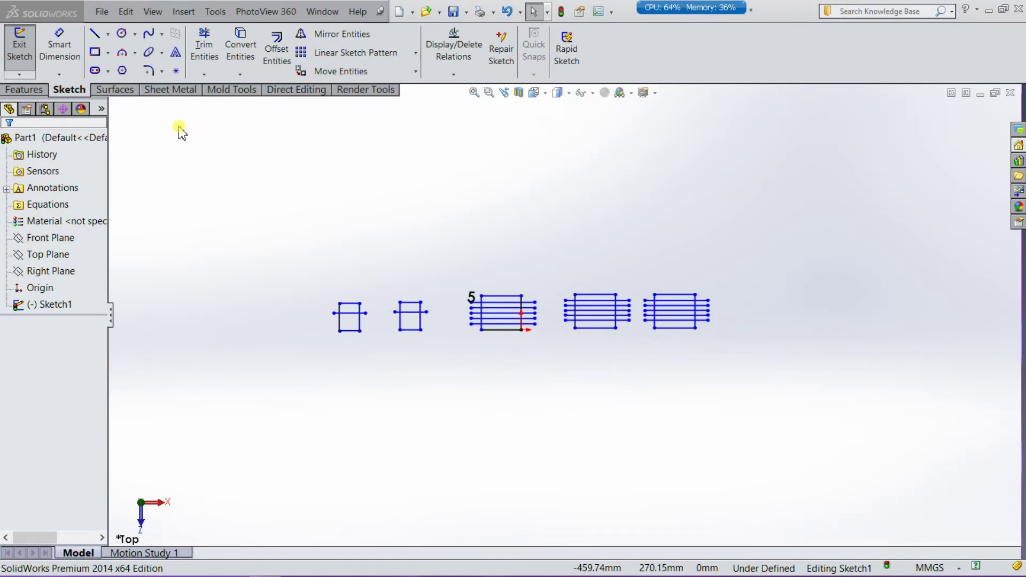
Start the Trim Entities command from the trim and extend dropdown
{"action": "left_click", "coordinate": [209, 76]}
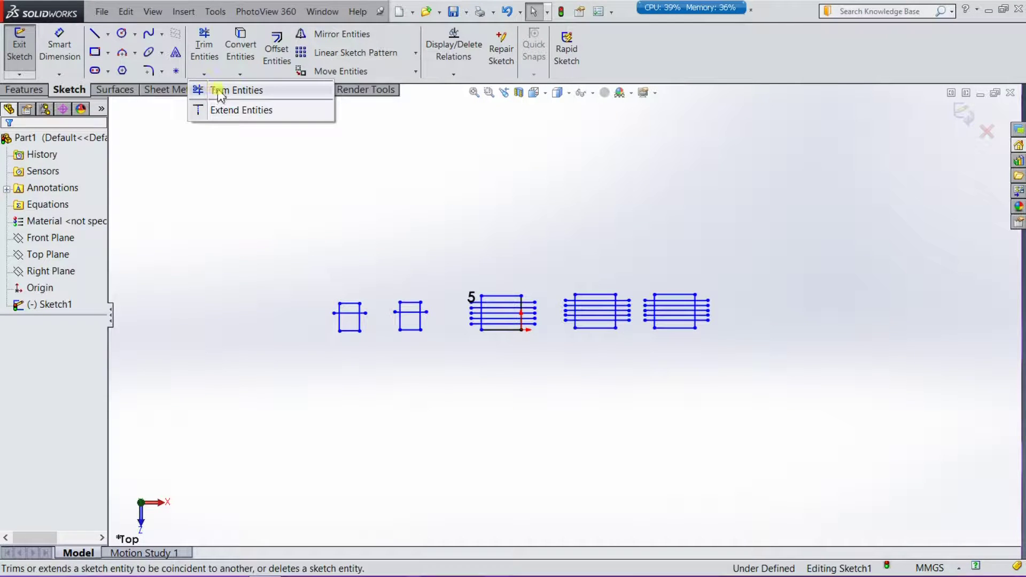
{"action": "left_click", "coordinate": [257, 96]}
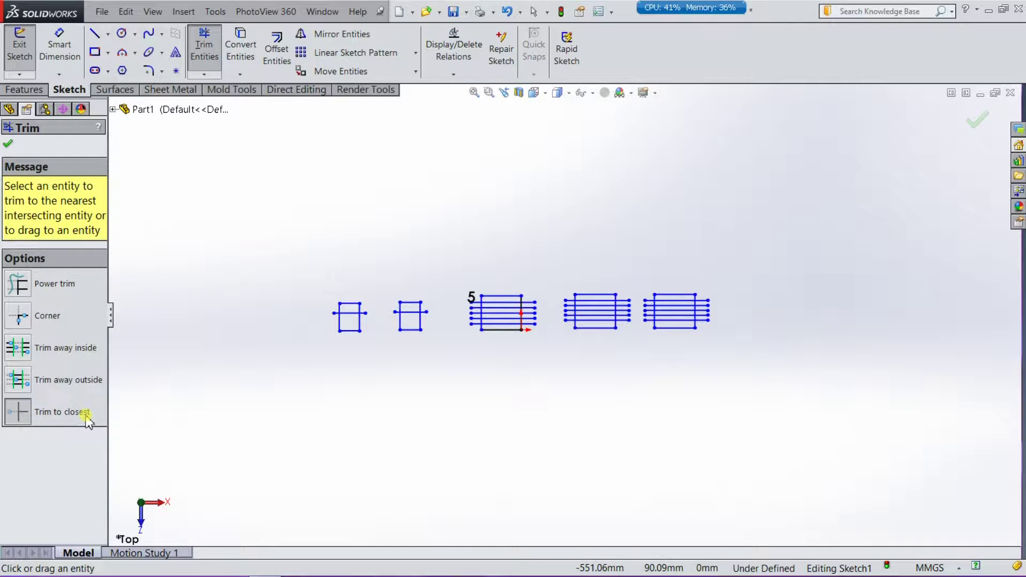
Switch to Power trim and cut away the first figure's crossing-line stubs on both sides
{"action": "left_click", "coordinate": [28, 290]}
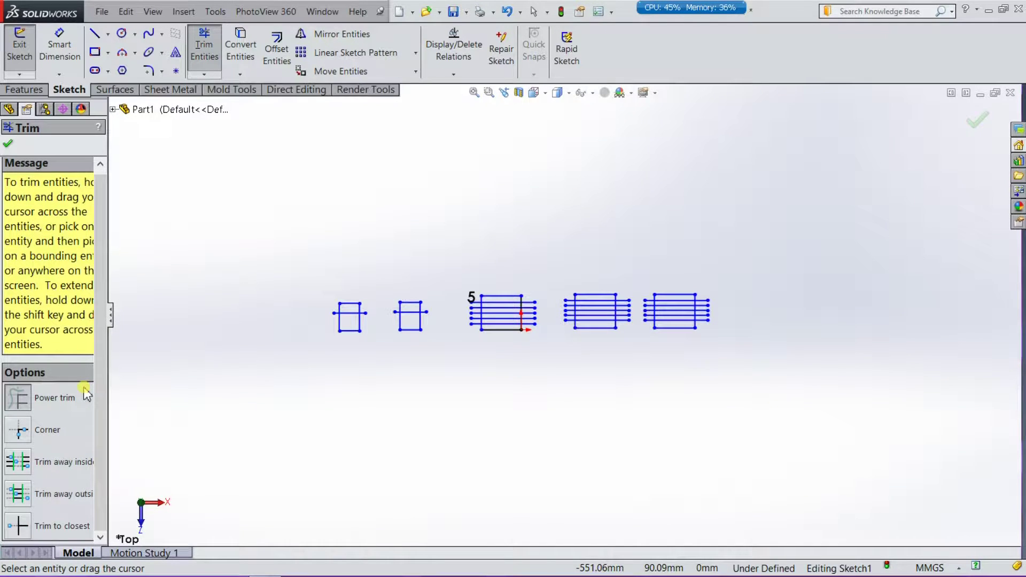
{"action": "scroll", "coordinate": [353, 321], "scroll_direction": "down", "scroll_amount": 2}
{"action": "scroll", "coordinate": [374, 315], "scroll_direction": "down", "scroll_amount": 1}
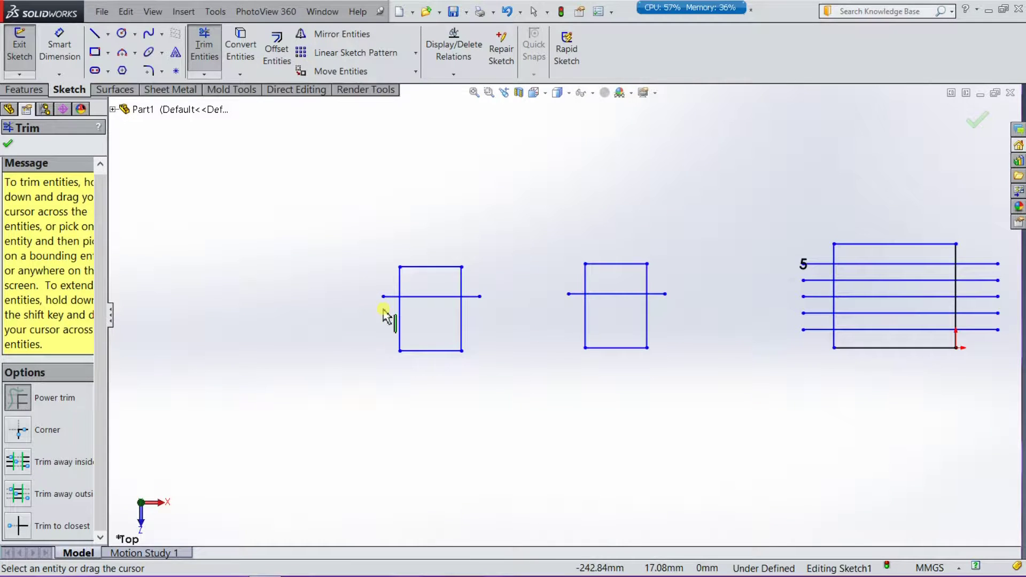
{"action": "scroll", "coordinate": [374, 315], "scroll_direction": "down", "scroll_amount": 2}
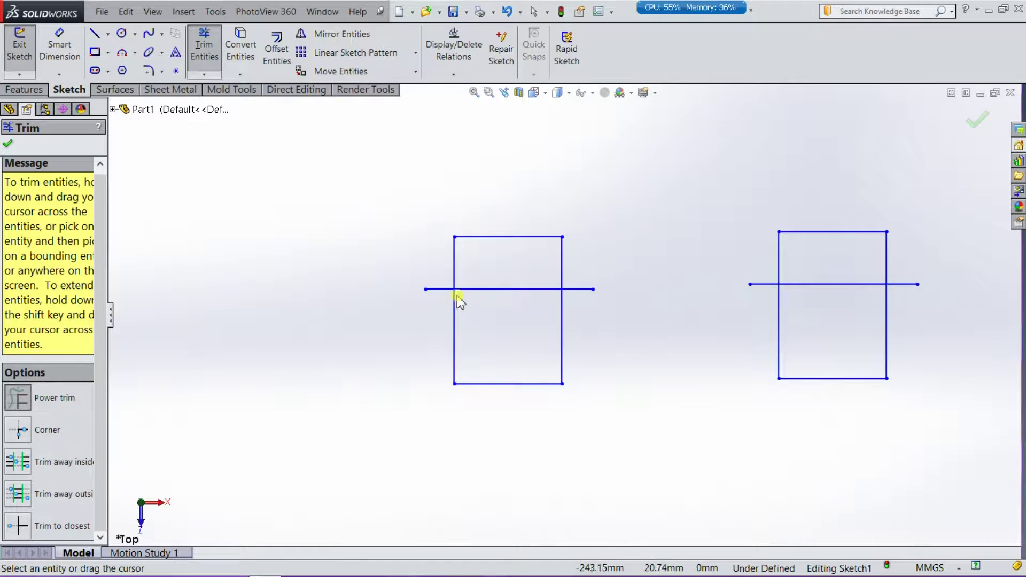
{"action": "left_click_drag", "start_coordinate": [456, 314], "coordinate": [443, 294]}
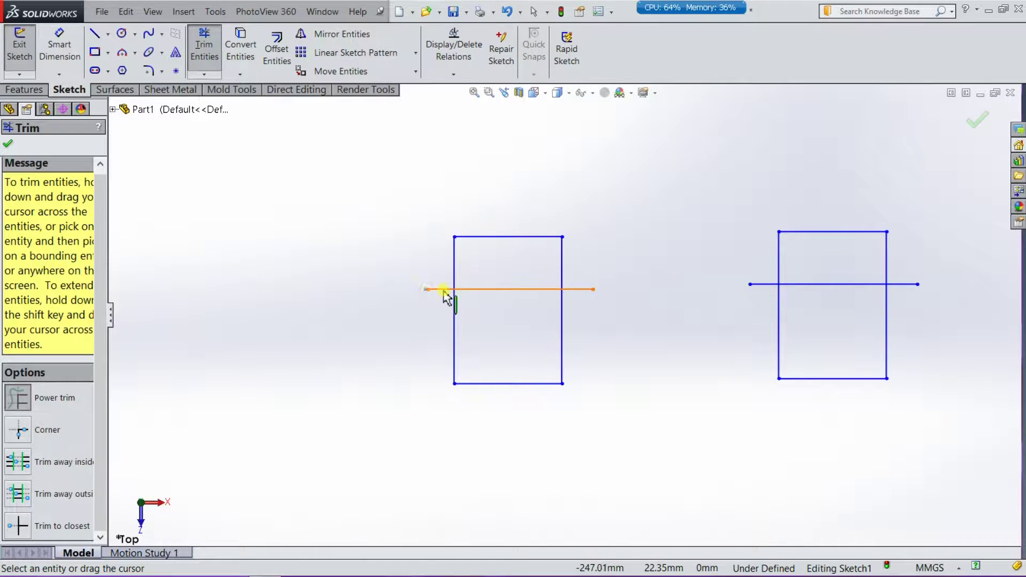
{"action": "left_click_drag", "start_coordinate": [435, 291], "coordinate": [422, 283]}
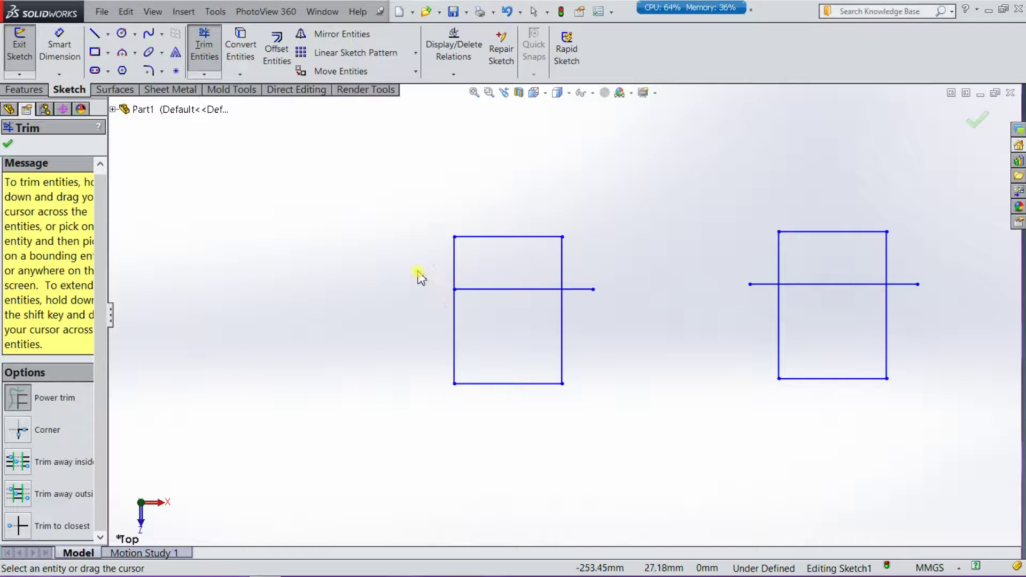
{"action": "left_click_drag", "start_coordinate": [585, 270], "coordinate": [585, 305]}
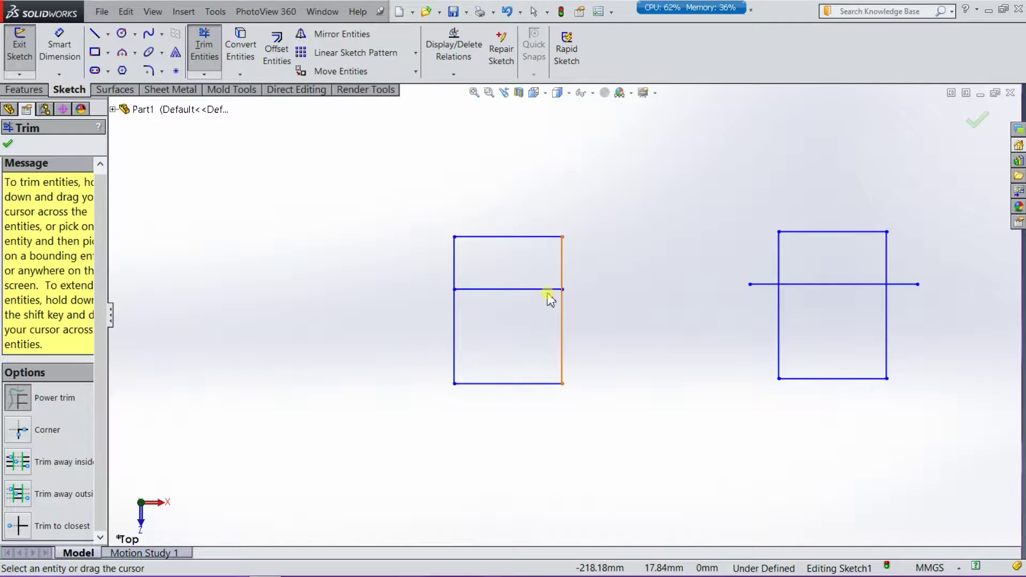
Power-trim the first figure's upper rectangle edges and top line
{"action": "left_click_drag", "start_coordinate": [534, 267], "coordinate": [564, 267]}
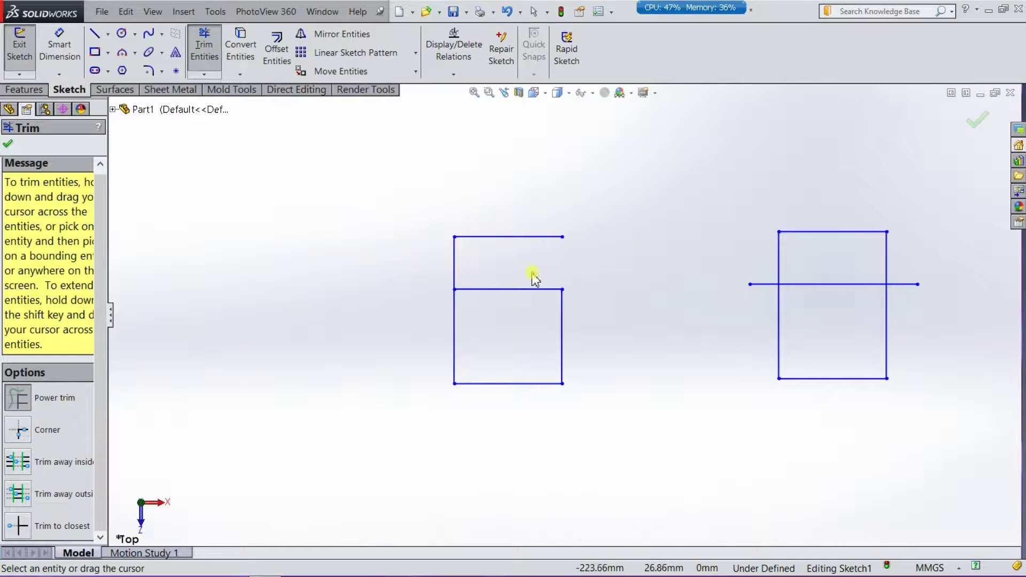
{"action": "left_click_drag", "start_coordinate": [481, 267], "coordinate": [435, 282]}
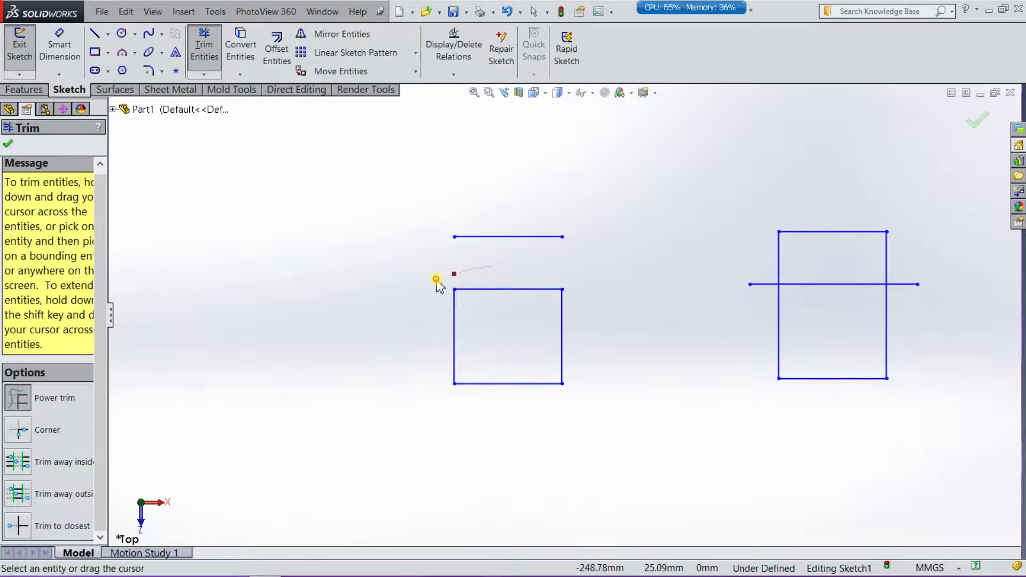
{"action": "left_click_drag", "start_coordinate": [498, 186], "coordinate": [512, 259]}
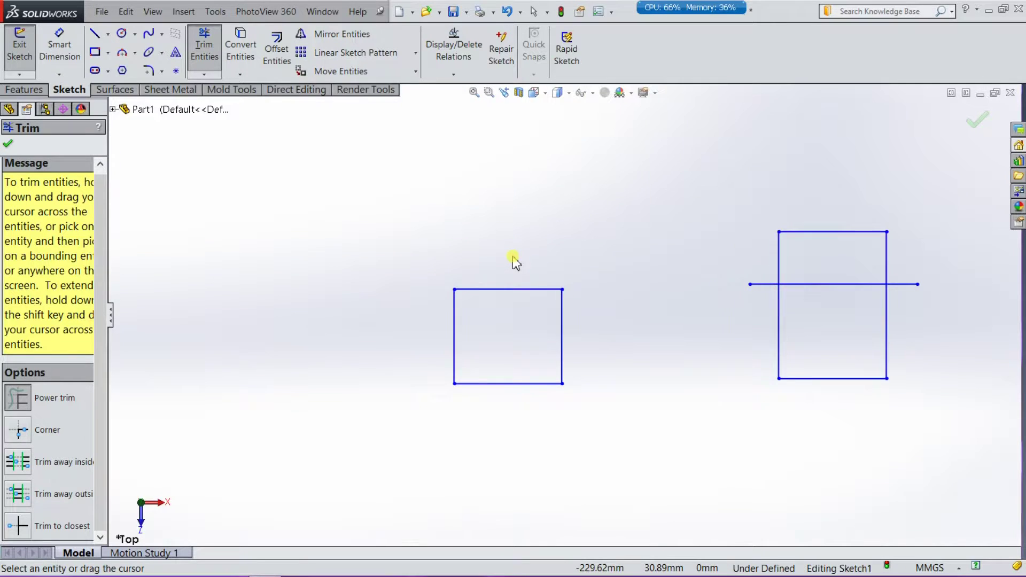
{"action": "scroll", "coordinate": [513, 262], "scroll_direction": "up", "scroll_amount": 3}
{"action": "mouse_move", "coordinate": [447, 347]}
{"action": "left_mouse_down"}
{"action": "mouse_move", "coordinate": [508, 335]}
{"action": "mouse_move", "coordinate": [536, 377]}
{"action": "mouse_move", "coordinate": [575, 337]}
{"action": "mouse_move", "coordinate": [552, 284]}
{"action": "mouse_move", "coordinate": [550, 319]}
{"action": "left_mouse_up"}
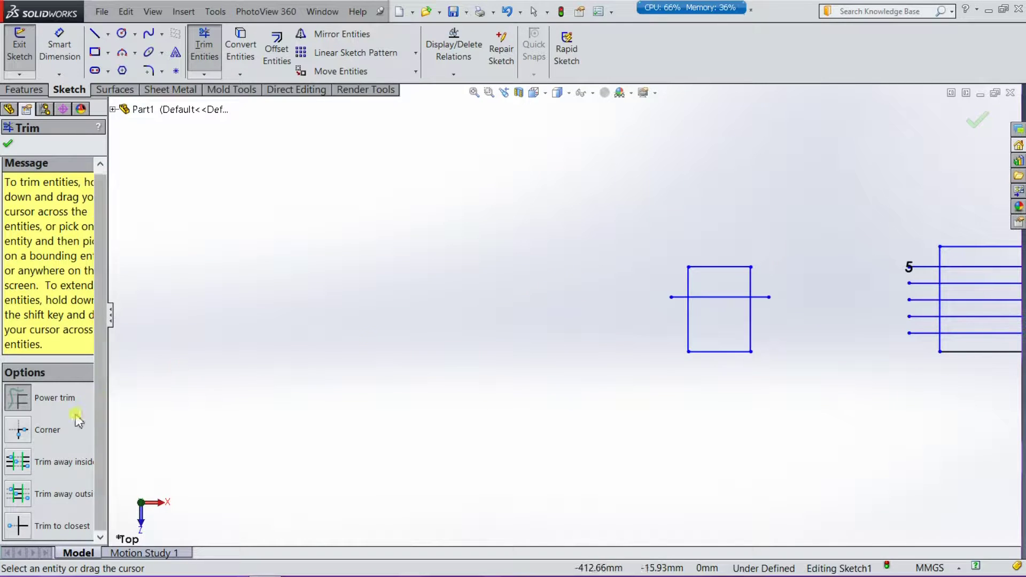
{"action": "scroll", "coordinate": [533, 329], "scroll_direction": "up", "scroll_amount": 2}
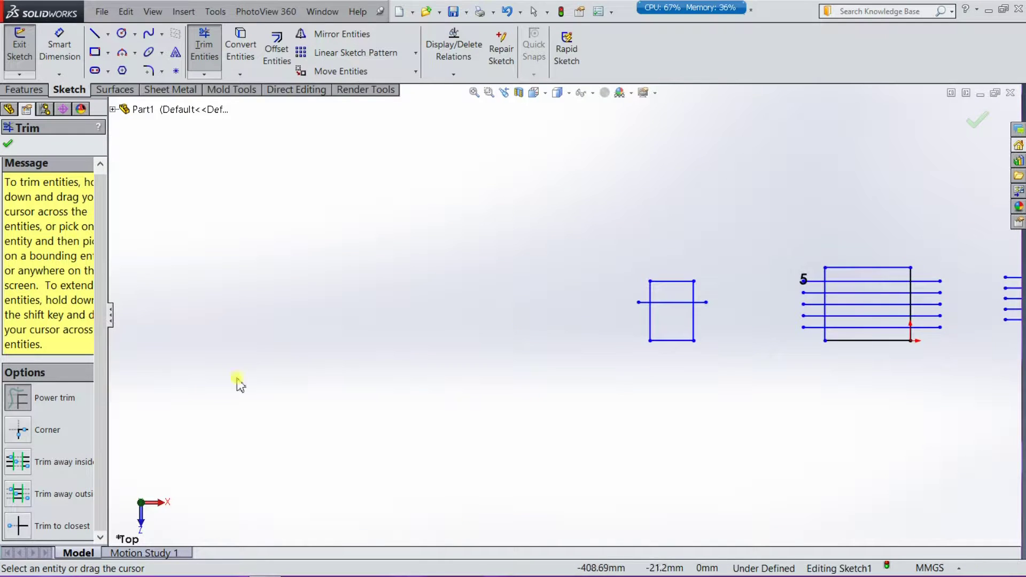
Corner-trim the second figure's right and left edges to the crossing line, forming a closed square
{"action": "left_click", "coordinate": [19, 430]}
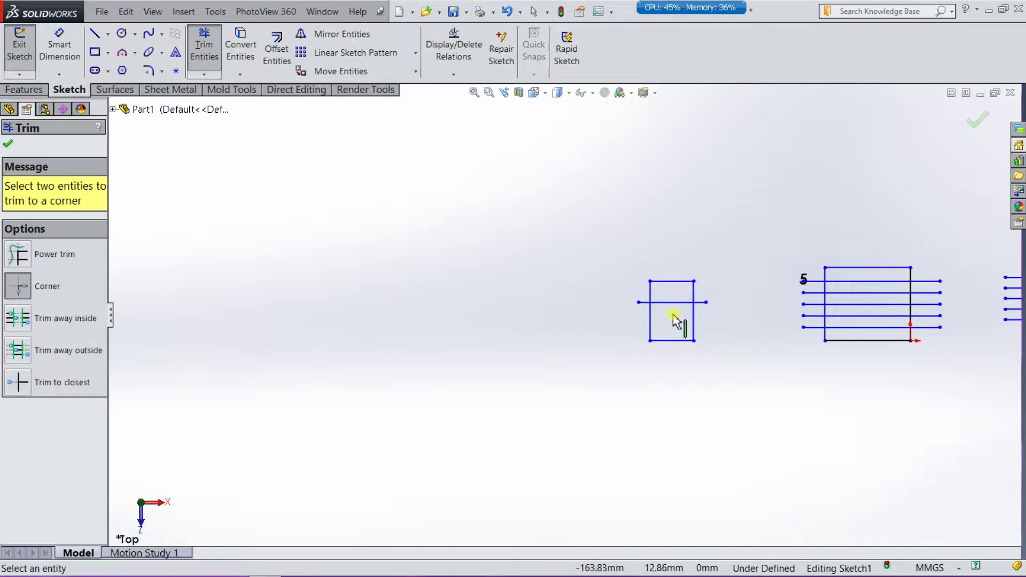
{"action": "scroll", "coordinate": [690, 318], "scroll_direction": "down", "scroll_amount": 3}
{"action": "scroll", "coordinate": [695, 321], "scroll_direction": "down", "scroll_amount": 2}
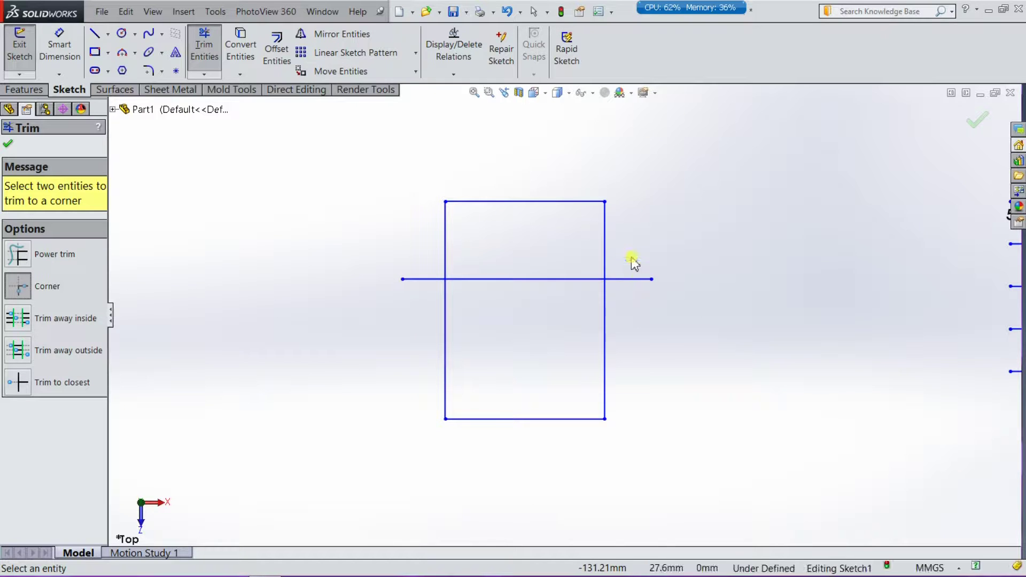
{"action": "left_click", "coordinate": [611, 312]}
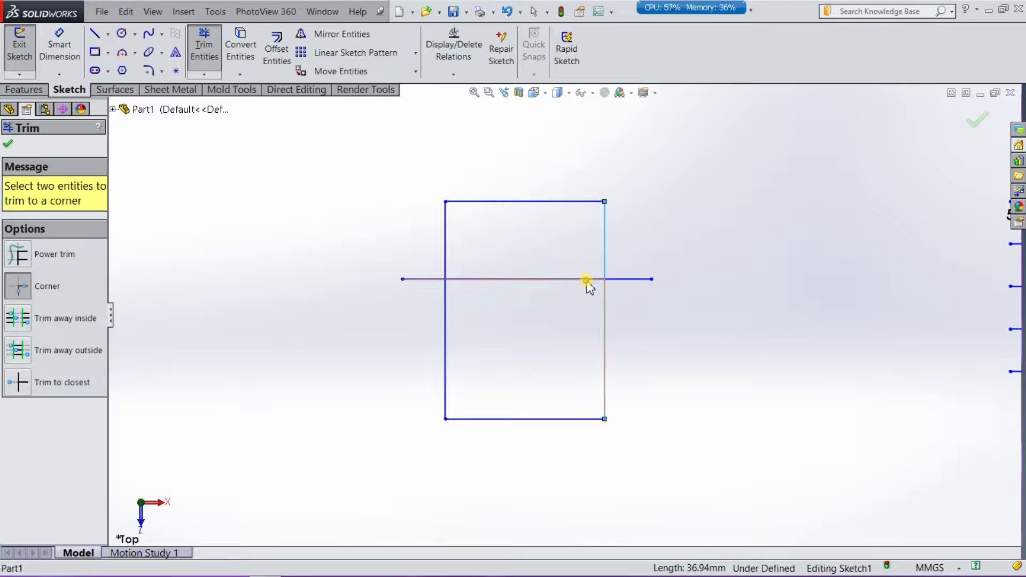
{"action": "left_click", "coordinate": [586, 279]}
{"action": "left_click", "coordinate": [461, 294]}
{"action": "left_click", "coordinate": [465, 279]}
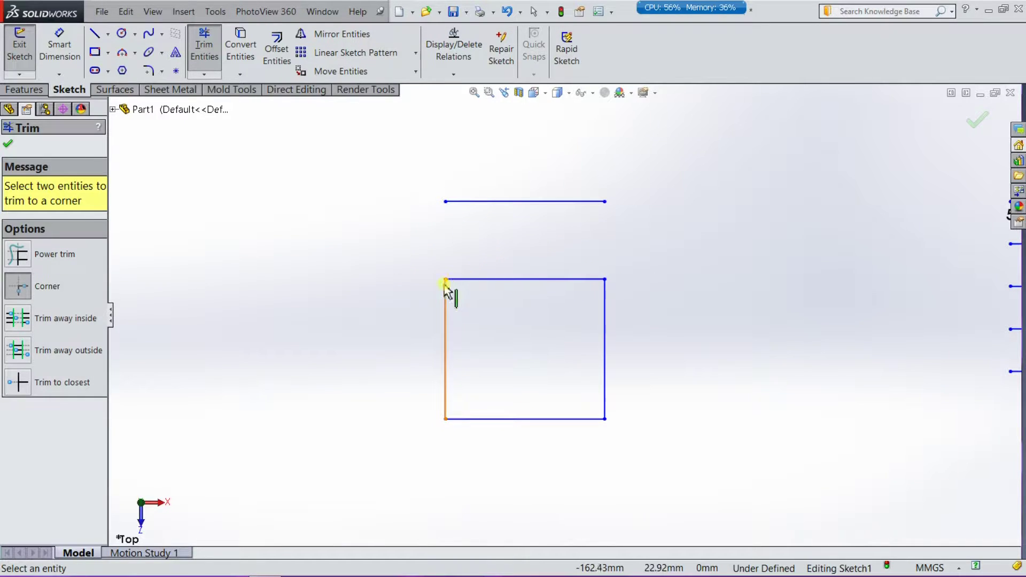
{"action": "scroll", "coordinate": [463, 280], "scroll_direction": "up", "scroll_amount": 2}
{"action": "key", "text": "z"}
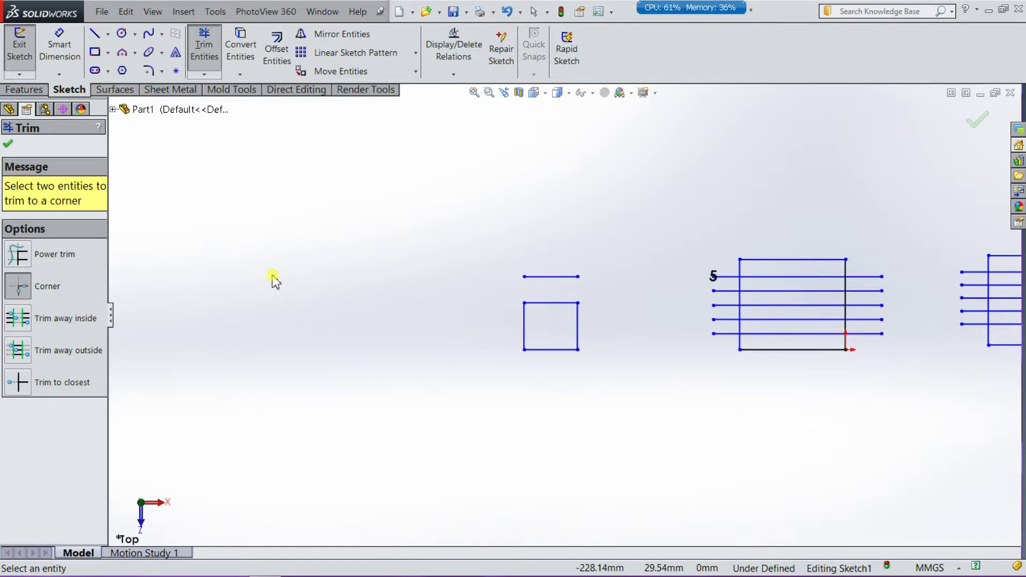
{"action": "key", "text": "z"}
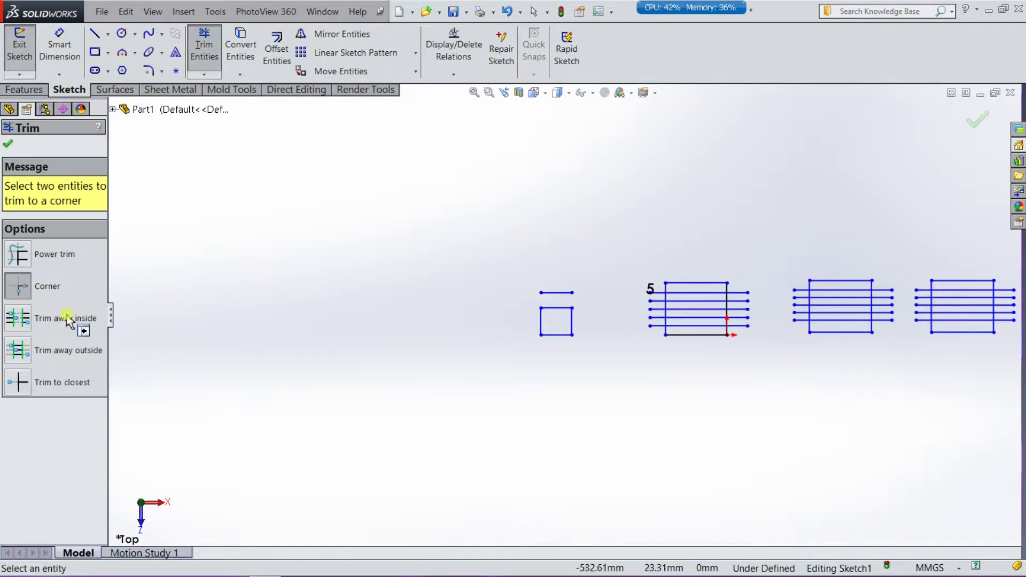
{"action": "left_click", "coordinate": [25, 325]}
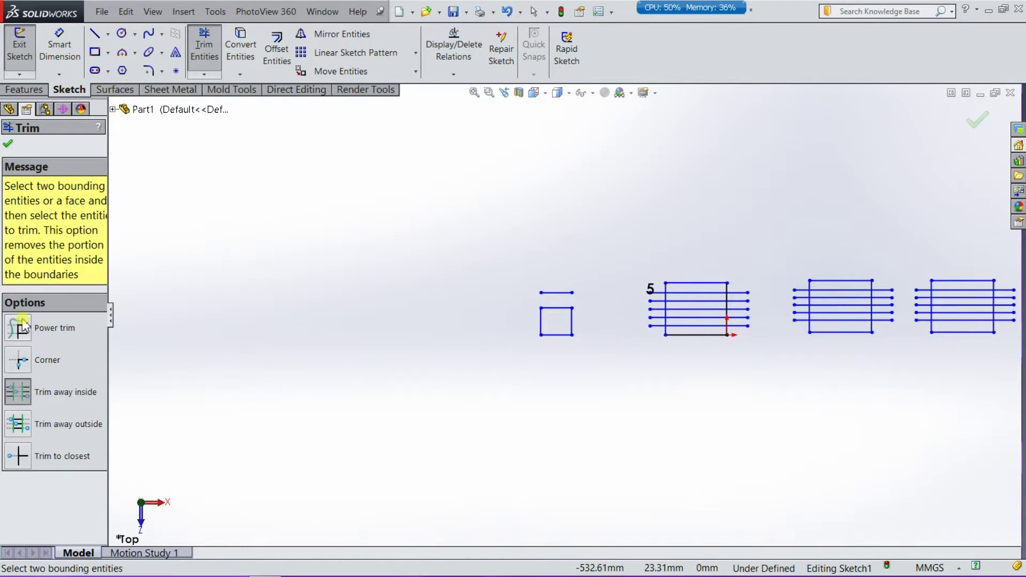
Using the rectangle's two vertical sides as boundaries, trim away the five lines' inside portions
{"action": "scroll", "coordinate": [775, 331], "scroll_direction": "down", "scroll_amount": 2}
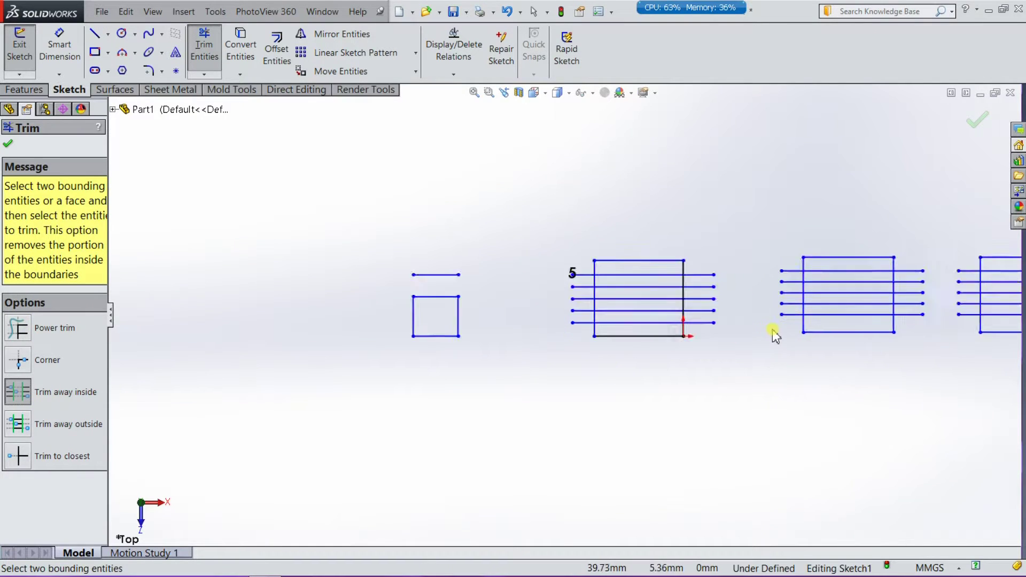
{"action": "scroll", "coordinate": [775, 331], "scroll_direction": "down", "scroll_amount": 3}
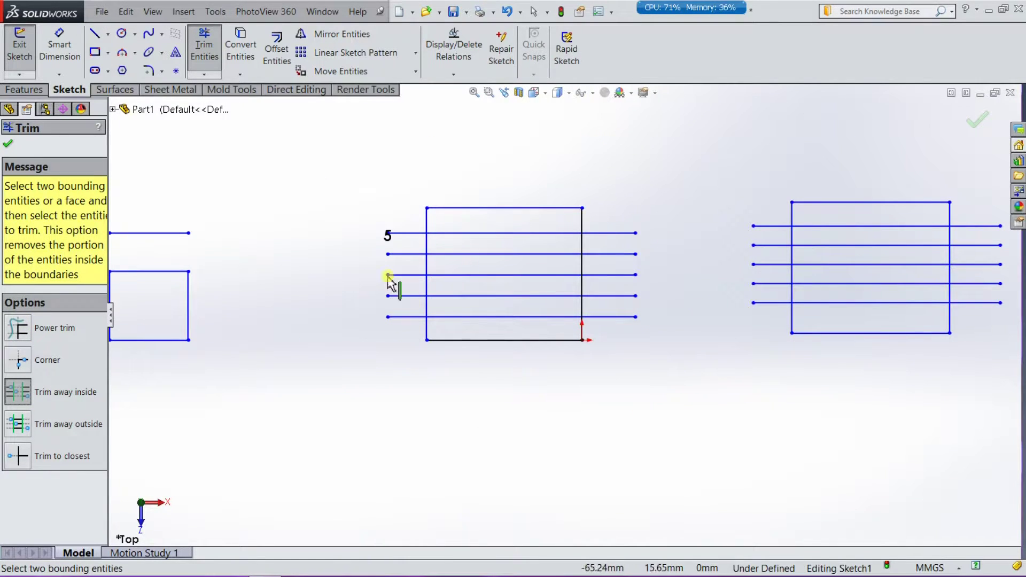
{"action": "scroll", "coordinate": [558, 421], "scroll_direction": "down", "scroll_amount": 1}
{"action": "scroll", "coordinate": [559, 421], "scroll_direction": "up", "scroll_amount": 1}
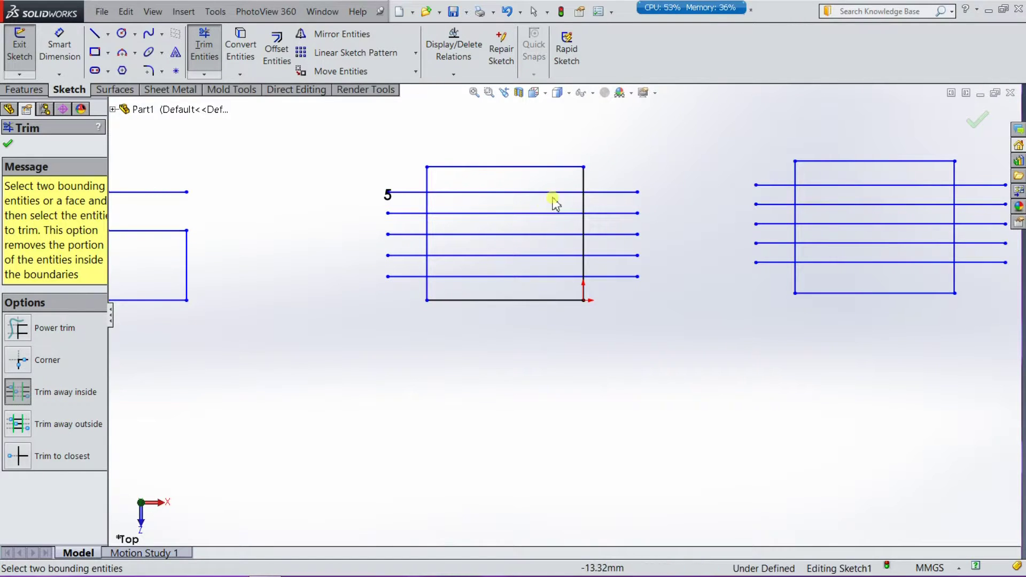
{"action": "left_click", "coordinate": [583, 184]}
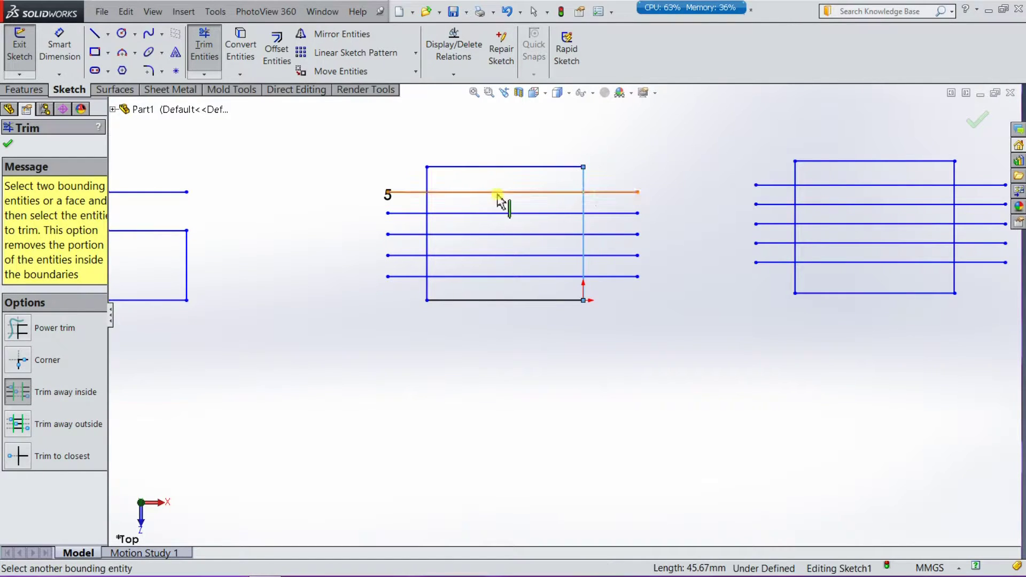
{"action": "left_click", "coordinate": [428, 186]}
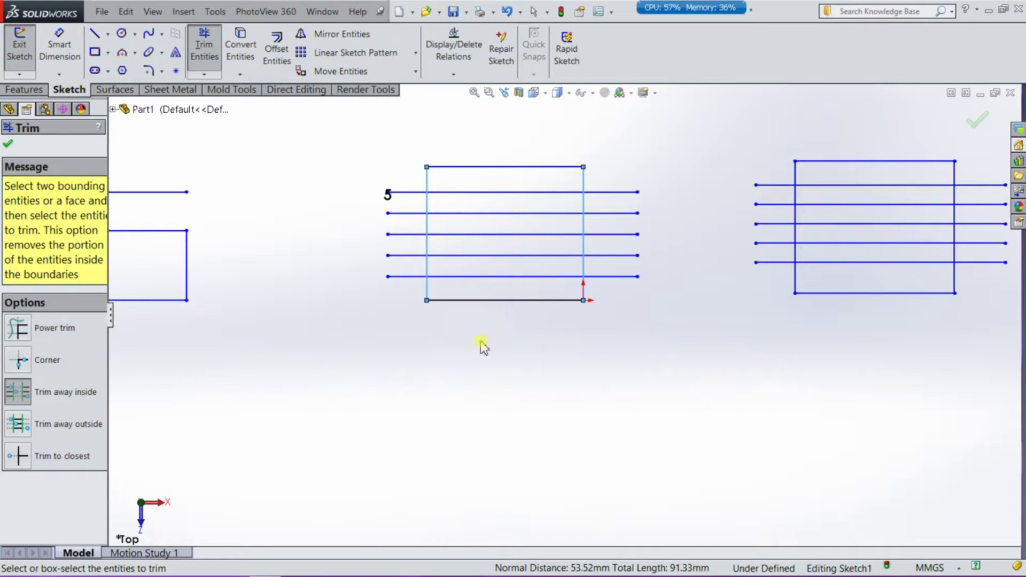
{"action": "left_click_drag", "start_coordinate": [676, 164], "coordinate": [615, 314]}
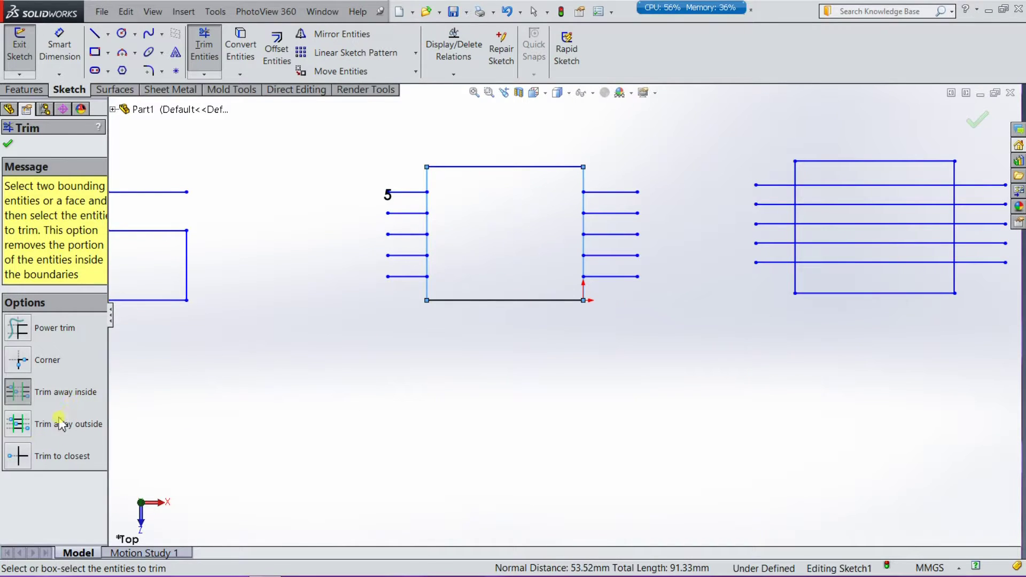
Select Trim away outside, then undo an accidental trim of the third rectangle's right side
{"action": "left_click", "coordinate": [24, 434]}
{"action": "key", "text": "f"}
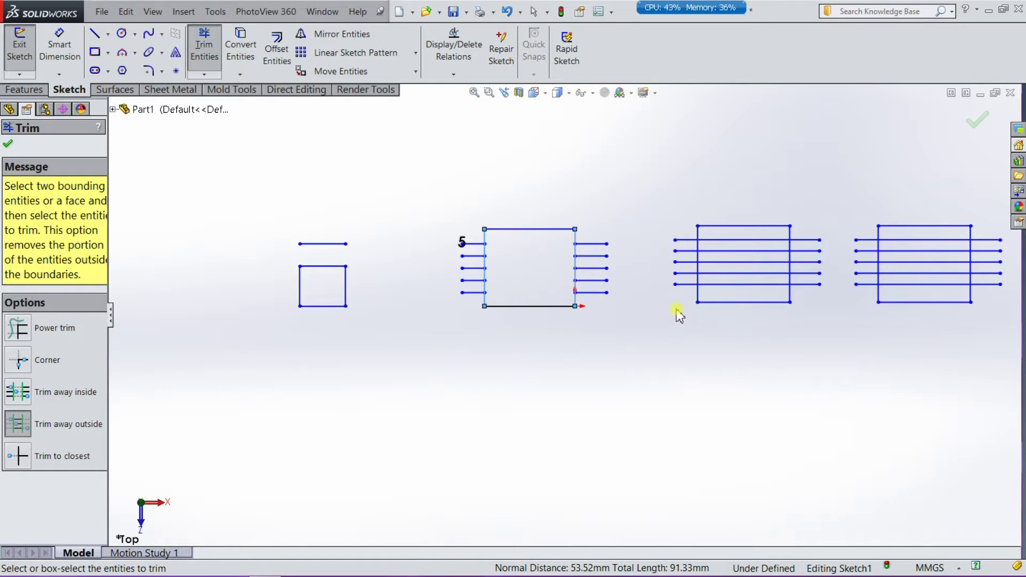
{"action": "scroll", "coordinate": [828, 267], "scroll_direction": "down", "scroll_amount": 2}
{"action": "scroll", "coordinate": [668, 238], "scroll_direction": "down", "scroll_amount": 1}
{"action": "left_click", "coordinate": [675, 237]}
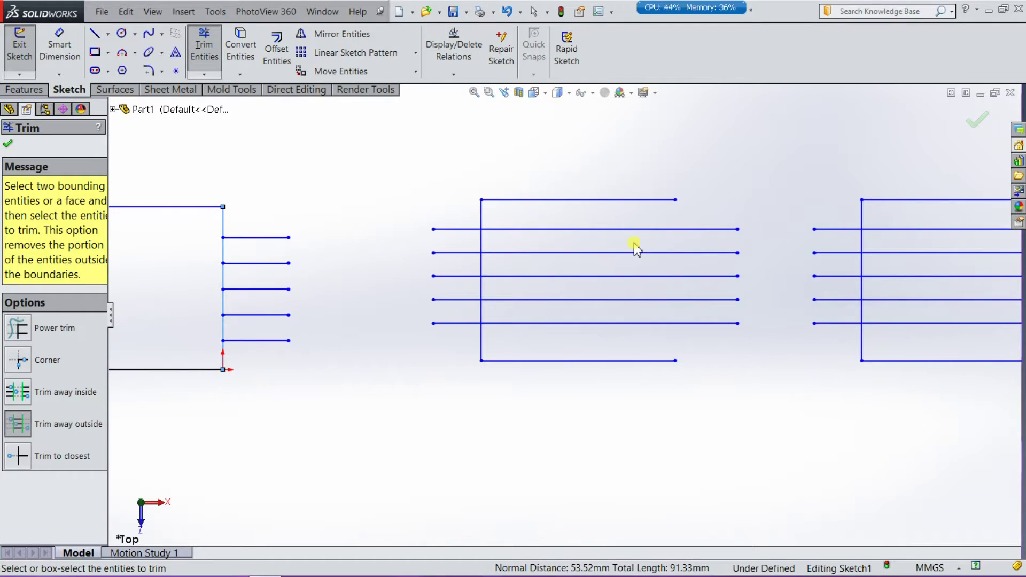
{"action": "key", "text": "ctrl+z"}
{"action": "left_click", "coordinate": [379, 185]}
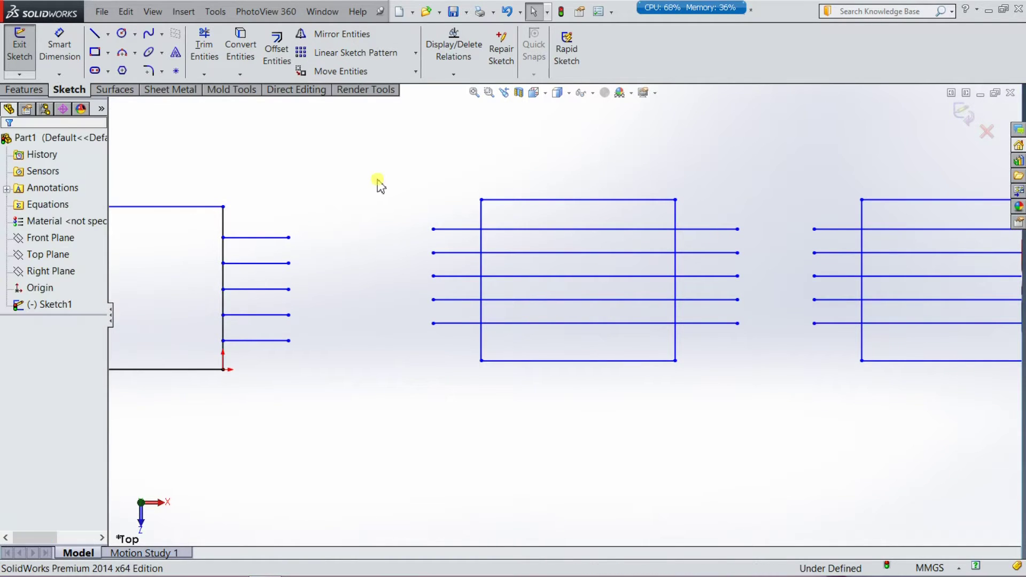
With Trim away outside and both vertical sides as boundaries, trim the five lines' outer ends
{"action": "left_click", "coordinate": [204, 48]}
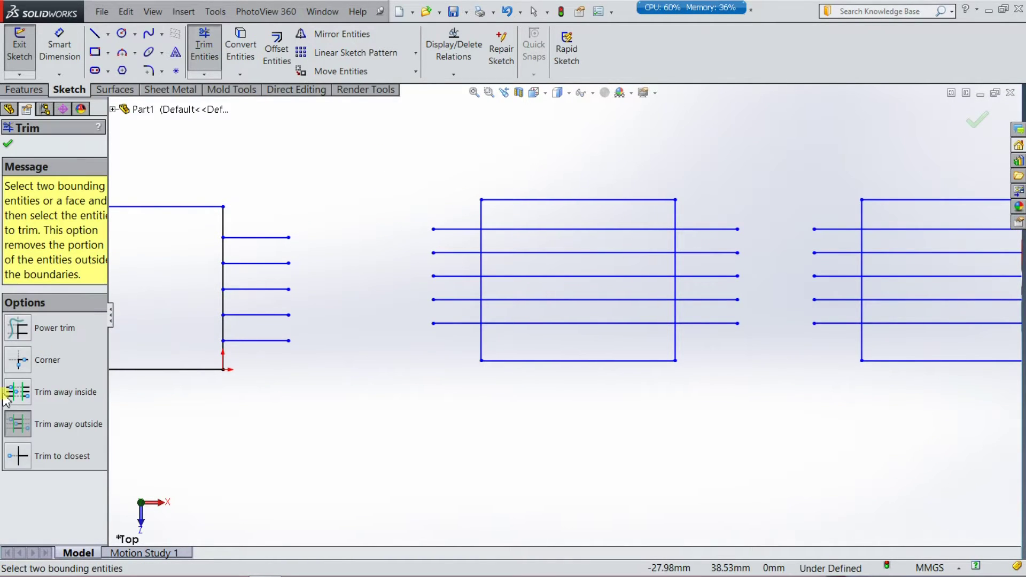
{"action": "left_click", "coordinate": [18, 393]}
{"action": "left_click", "coordinate": [25, 427]}
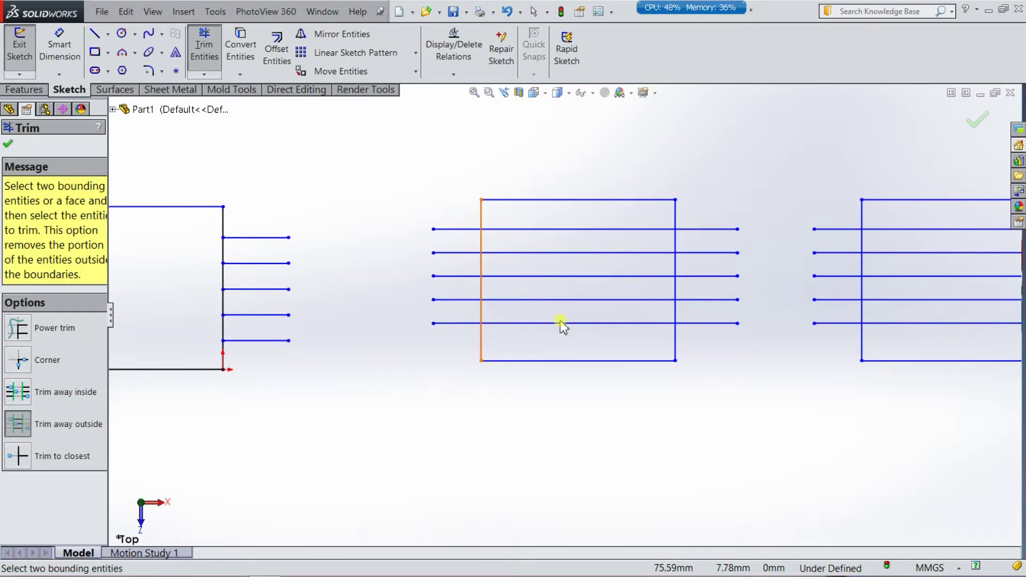
{"action": "left_click", "coordinate": [676, 298]}
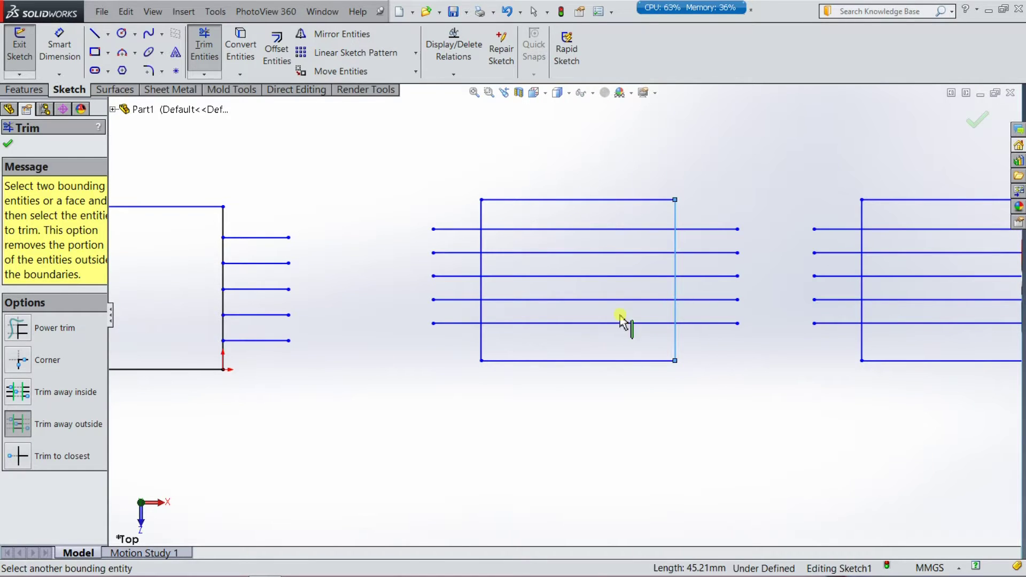
{"action": "left_click", "coordinate": [483, 313]}
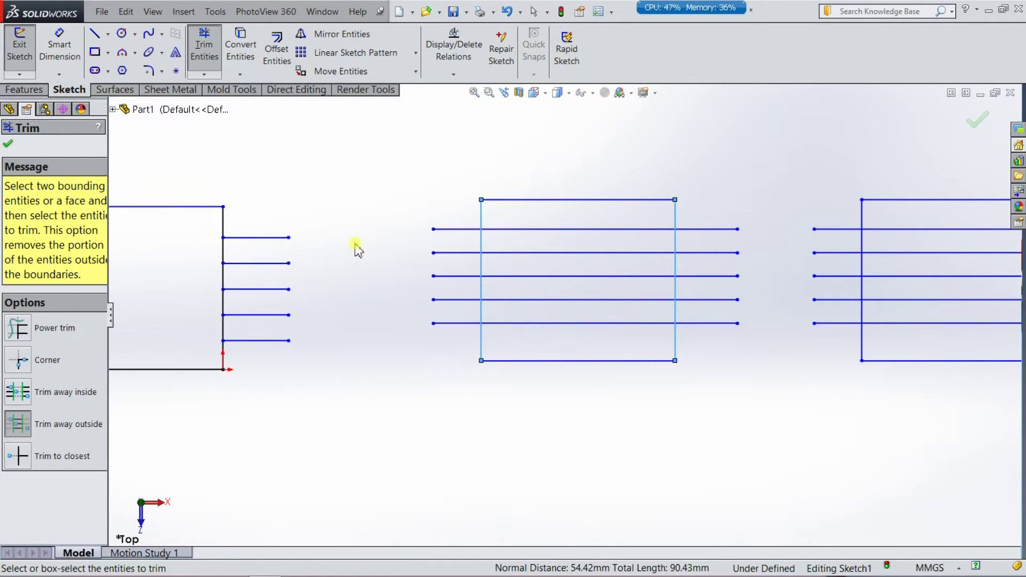
{"action": "left_click_drag", "start_coordinate": [448, 208], "coordinate": [455, 383]}
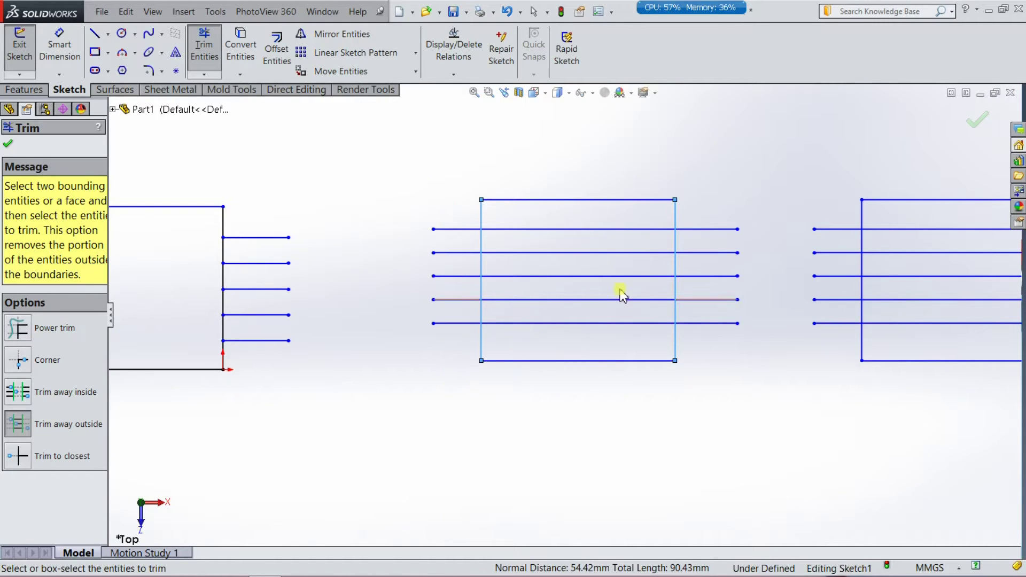
{"action": "left_click_drag", "start_coordinate": [593, 213], "coordinate": [589, 359]}
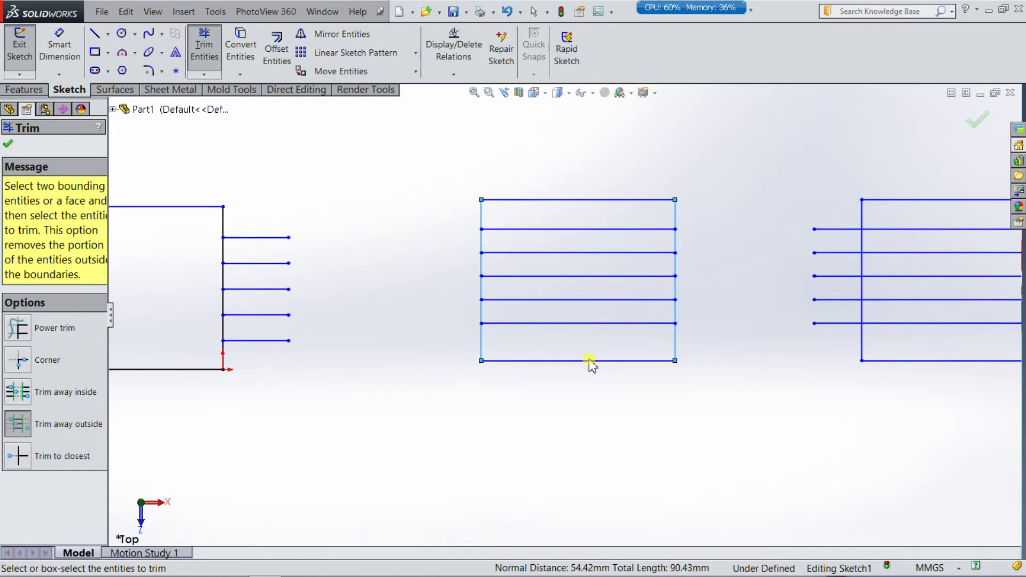
{"action": "key", "text": "f"}
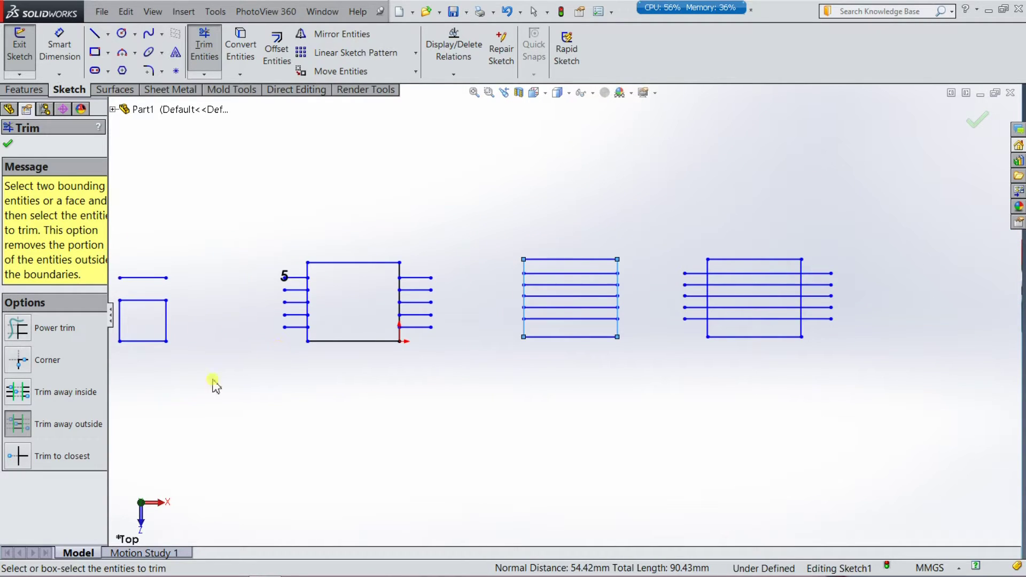
{"action": "left_click", "coordinate": [16, 457]}
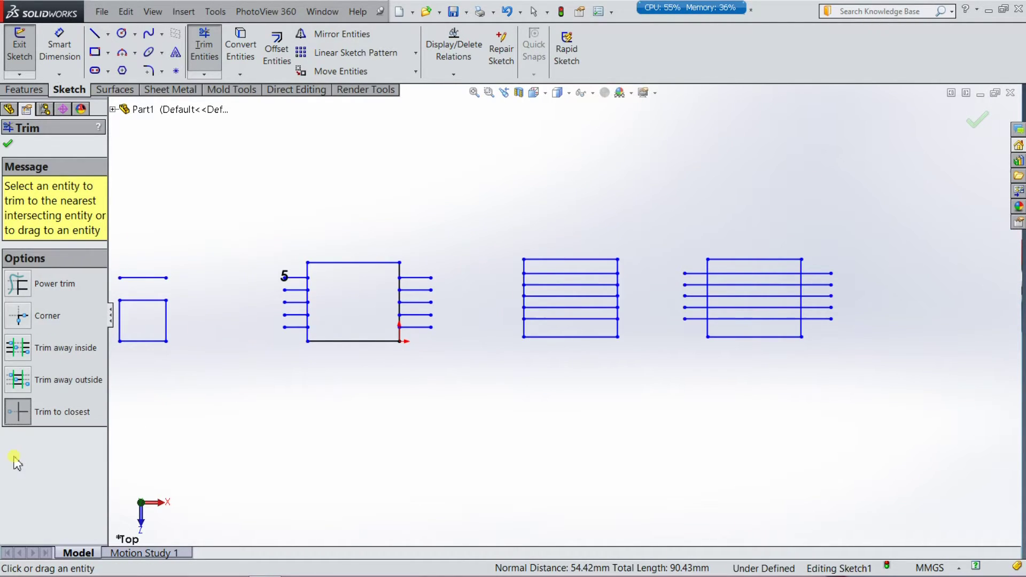
Trim to closest the fourth figure's bottom edge, lower-left stub and five left line ends
{"action": "scroll", "coordinate": [659, 321], "scroll_direction": "up", "scroll_amount": 3}
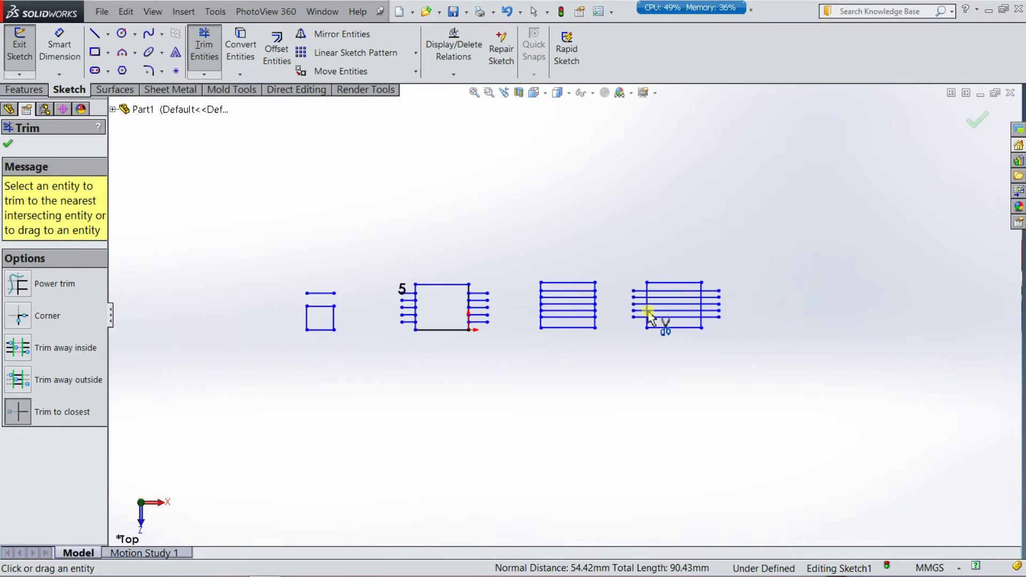
{"action": "scroll", "coordinate": [650, 324], "scroll_direction": "down", "scroll_amount": 1}
{"action": "scroll", "coordinate": [653, 327], "scroll_direction": "down", "scroll_amount": 1}
{"action": "scroll", "coordinate": [650, 327], "scroll_direction": "down", "scroll_amount": 2}
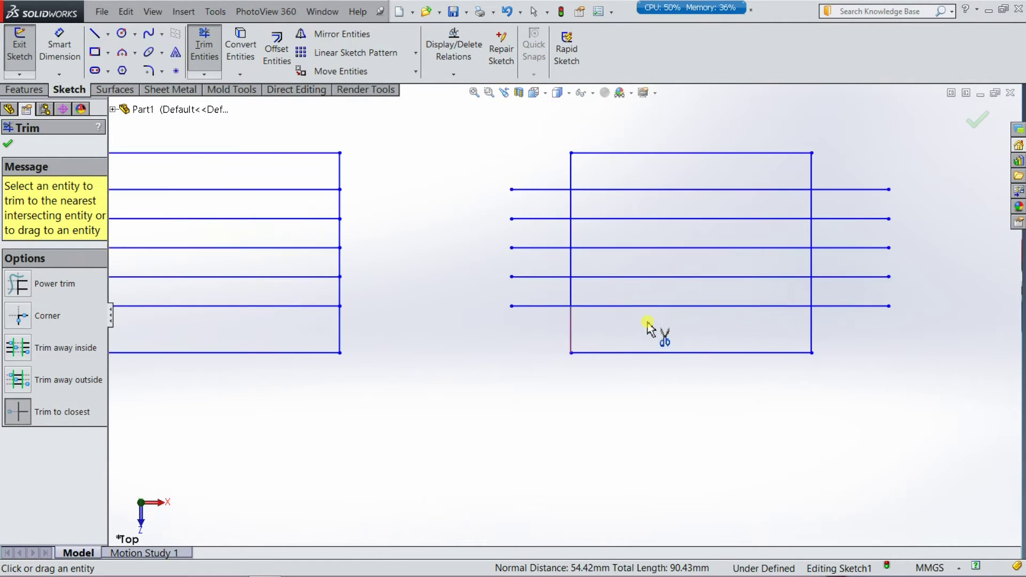
{"action": "left_click", "coordinate": [608, 354]}
{"action": "left_click", "coordinate": [571, 336]}
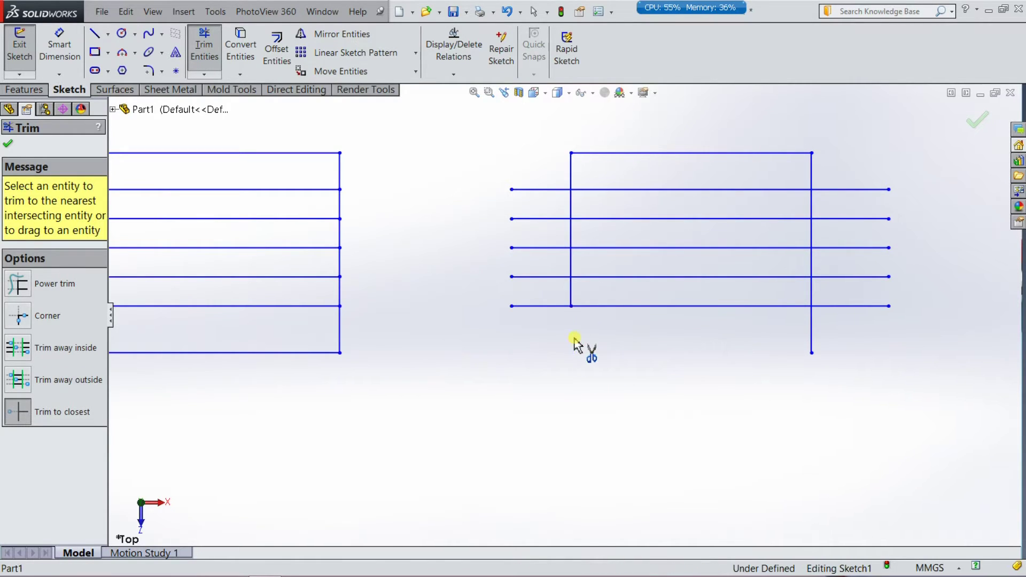
{"action": "left_click", "coordinate": [550, 306]}
{"action": "left_click", "coordinate": [549, 277]}
{"action": "left_click", "coordinate": [542, 247]}
{"action": "left_click", "coordinate": [542, 218]}
{"action": "left_click", "coordinate": [543, 189]}
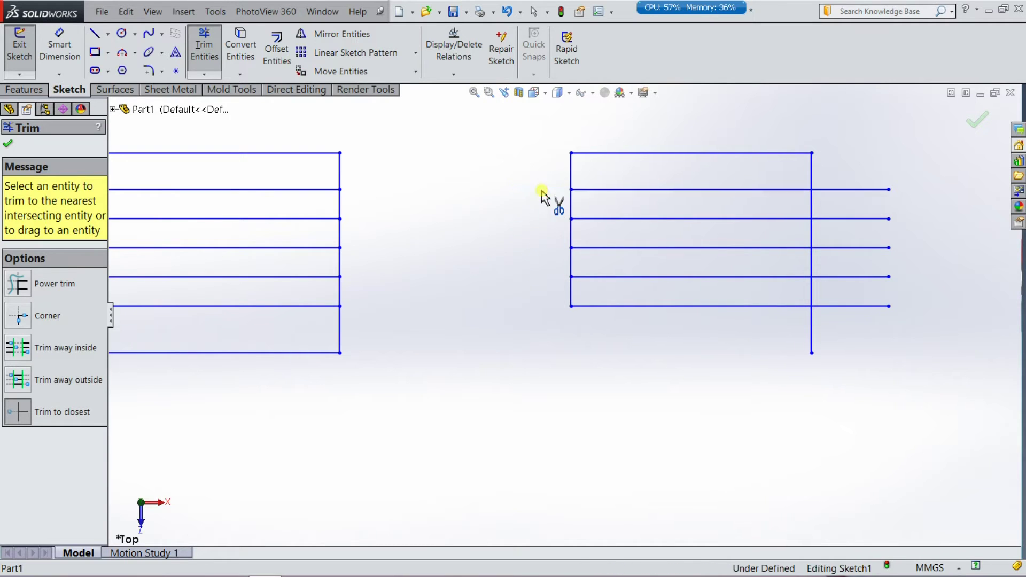
Trim the five lines' right ends and the right side's stub below the lowest line
{"action": "left_click", "coordinate": [849, 191]}
{"action": "left_click", "coordinate": [853, 219]}
{"action": "left_click", "coordinate": [854, 248]}
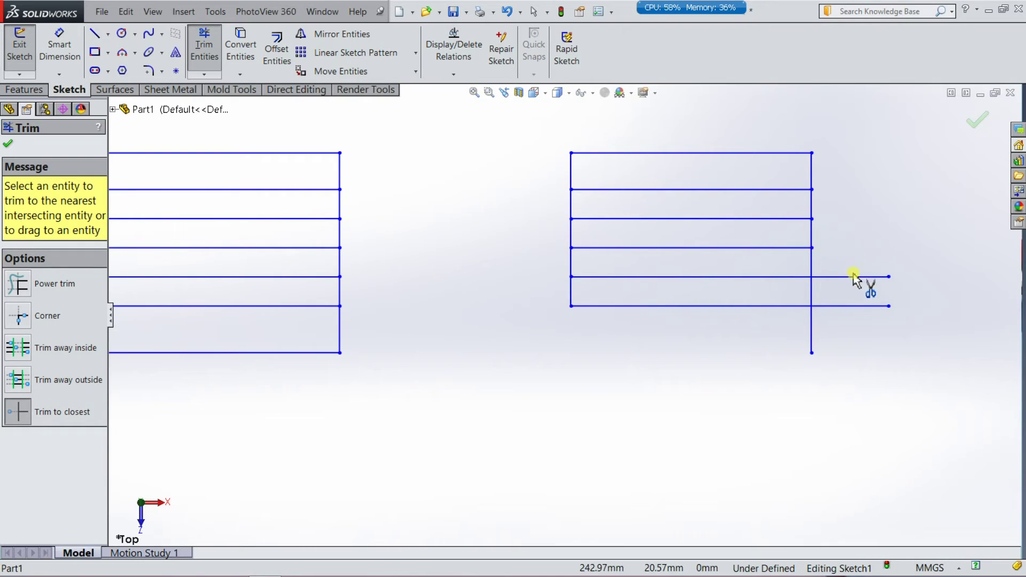
{"action": "left_click", "coordinate": [853, 277]}
{"action": "left_click", "coordinate": [857, 306]}
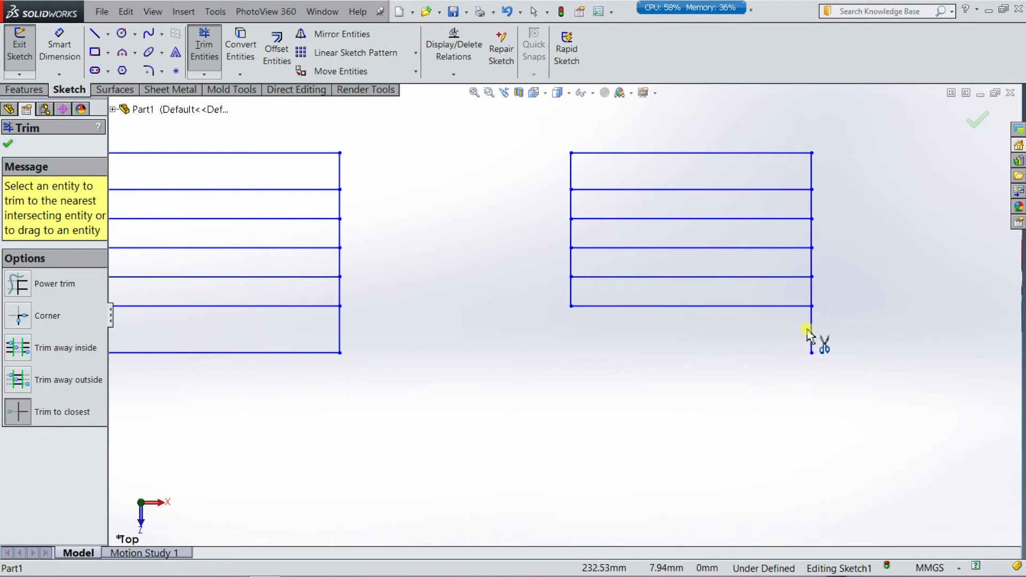
{"action": "left_click", "coordinate": [810, 333]}
{"action": "scroll", "coordinate": [574, 326], "scroll_direction": "up", "scroll_amount": 3}
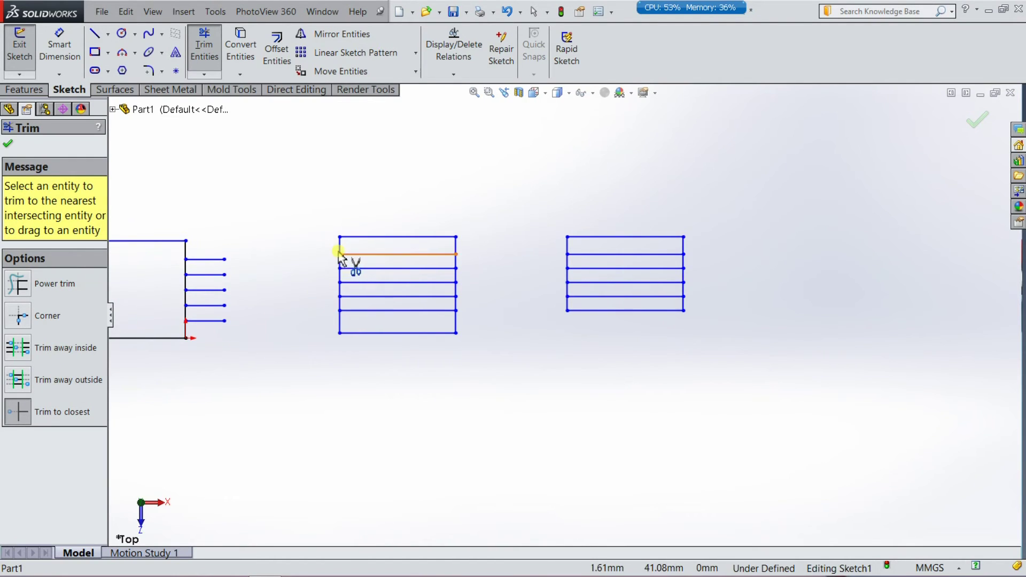
{"action": "key", "text": "z"}
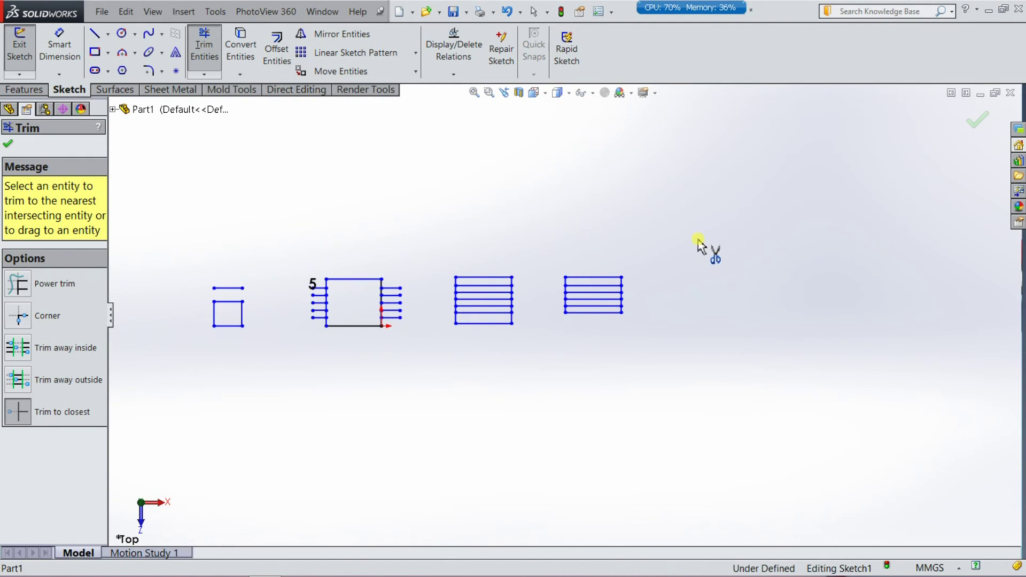